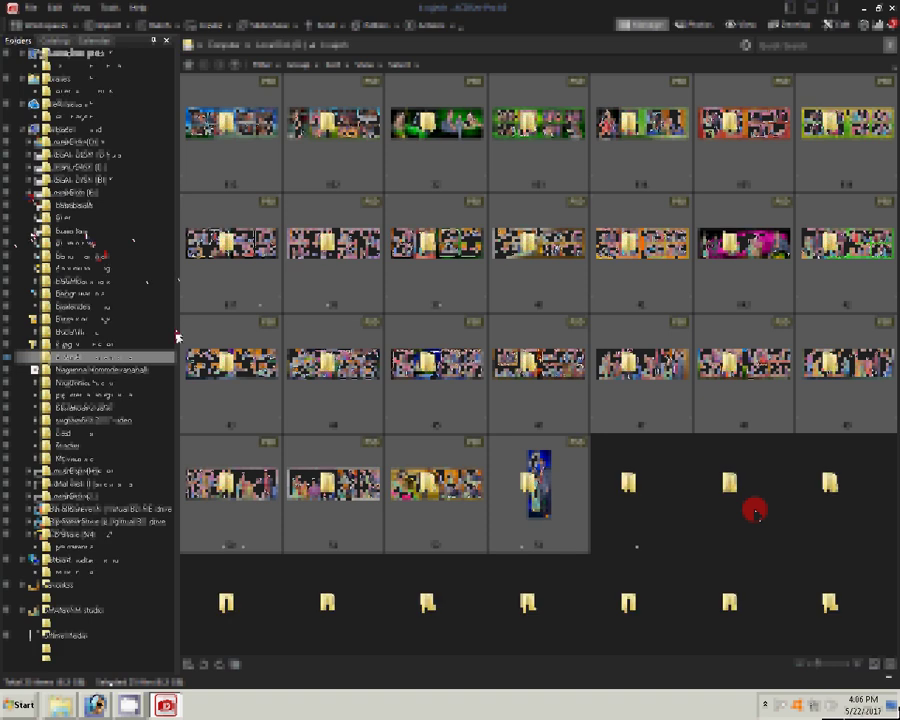
Go up to the Local Disk (I:) drive and expand it to list its subfolders.
key("BackSpace")
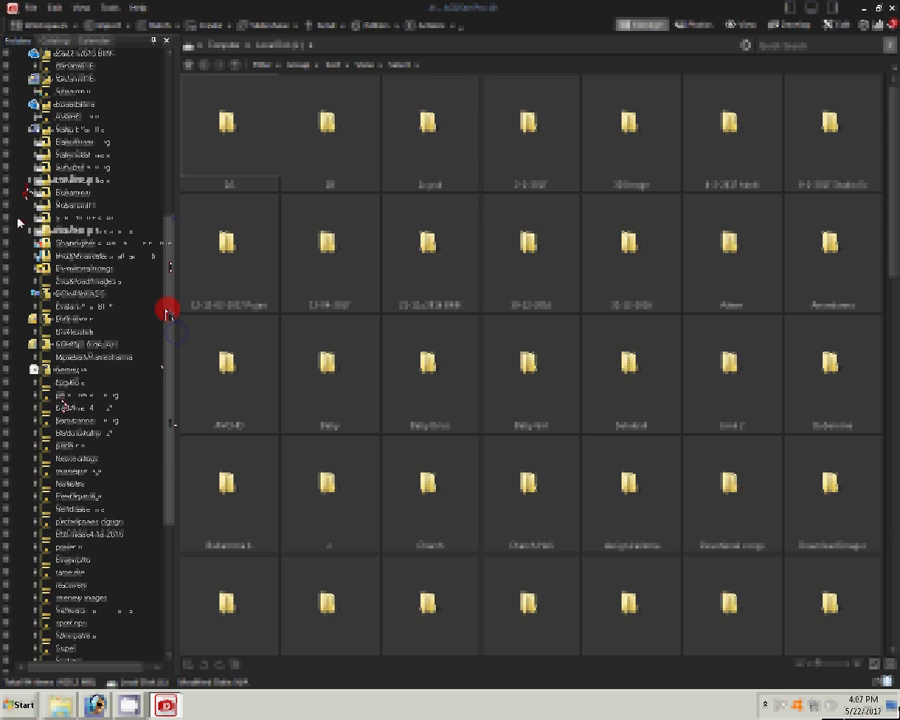
left_click(24, 222)
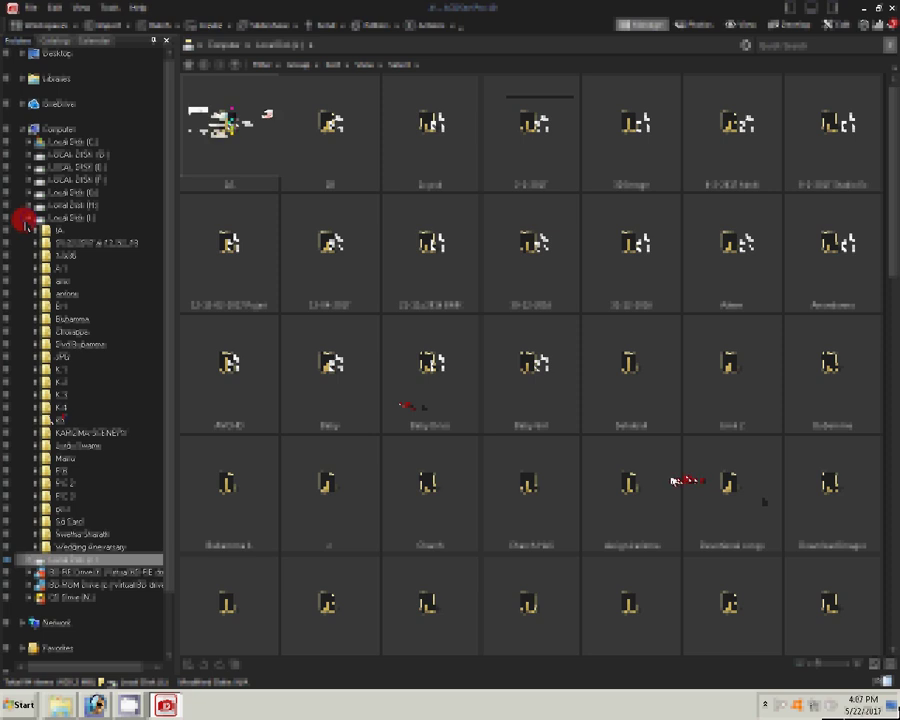
Open the K 4 folder to list its 18 PSD files.
double_click(850, 467)
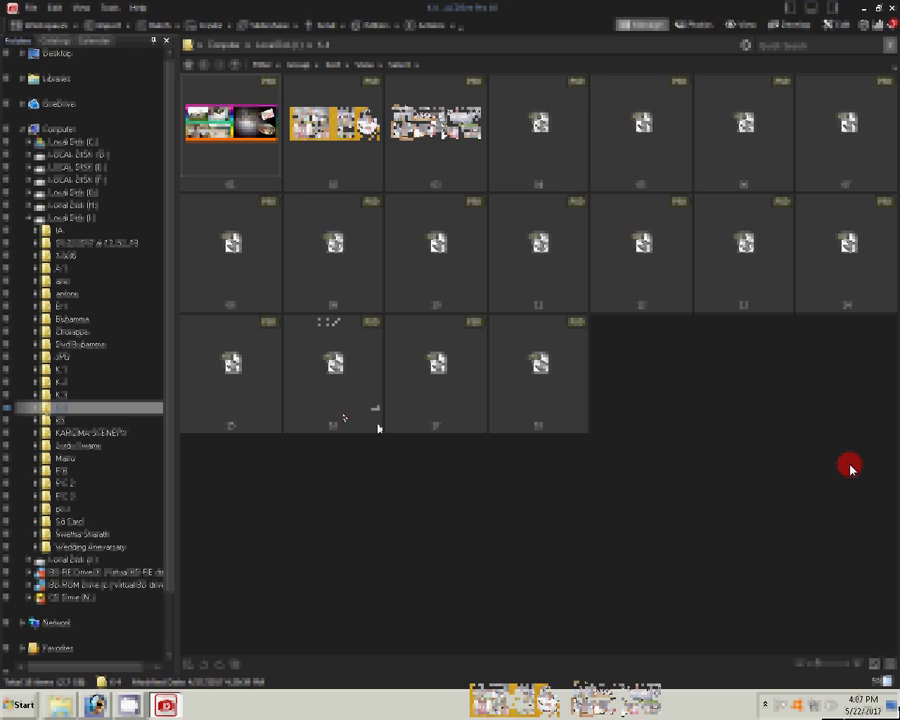
mouse_move(539, 372)
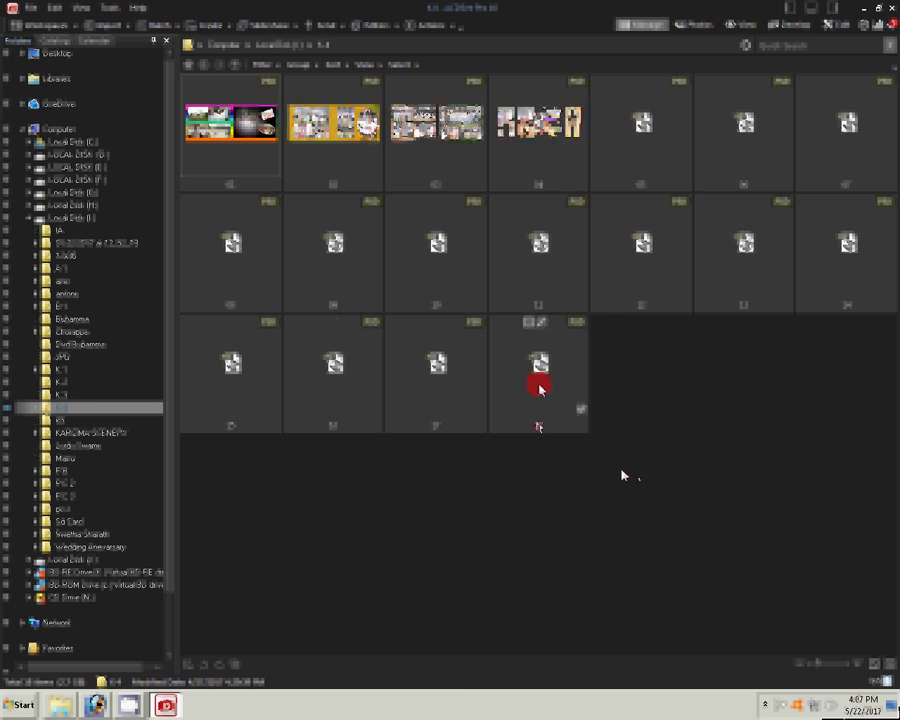
Clear the grid selection and let thumbnails build for all 18 PSD files.
left_click(755, 502)
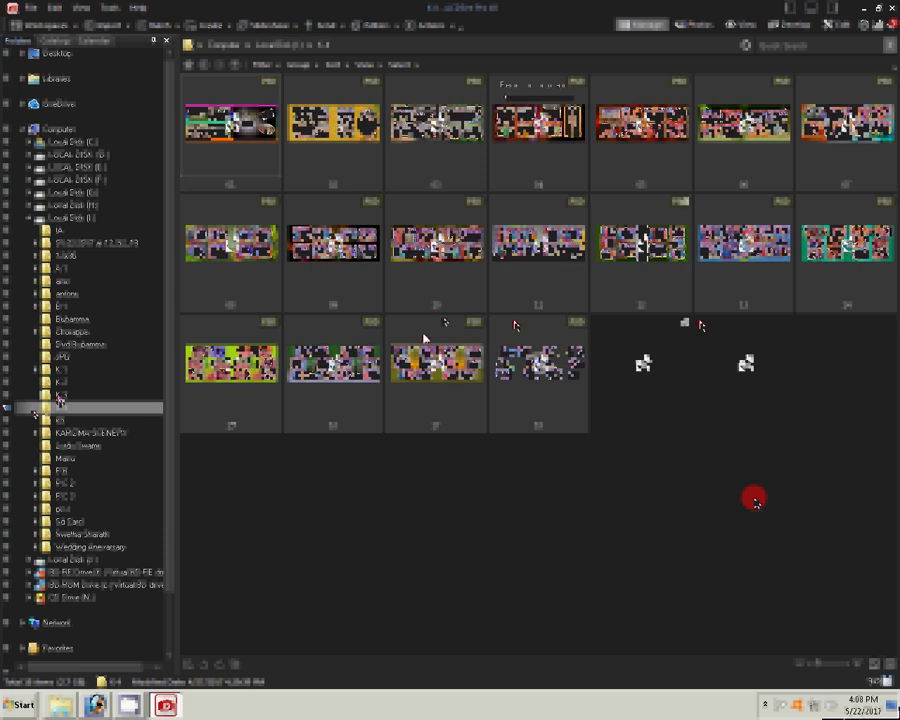
Switch to the neighbouring K 3 folder to list its 20 PSD files.
key("Up")
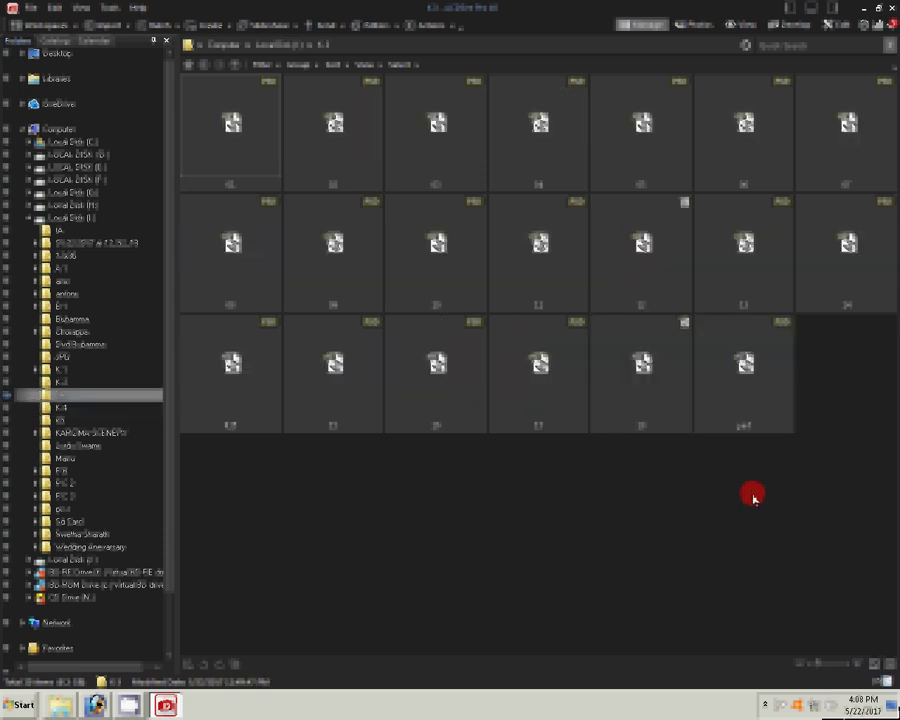